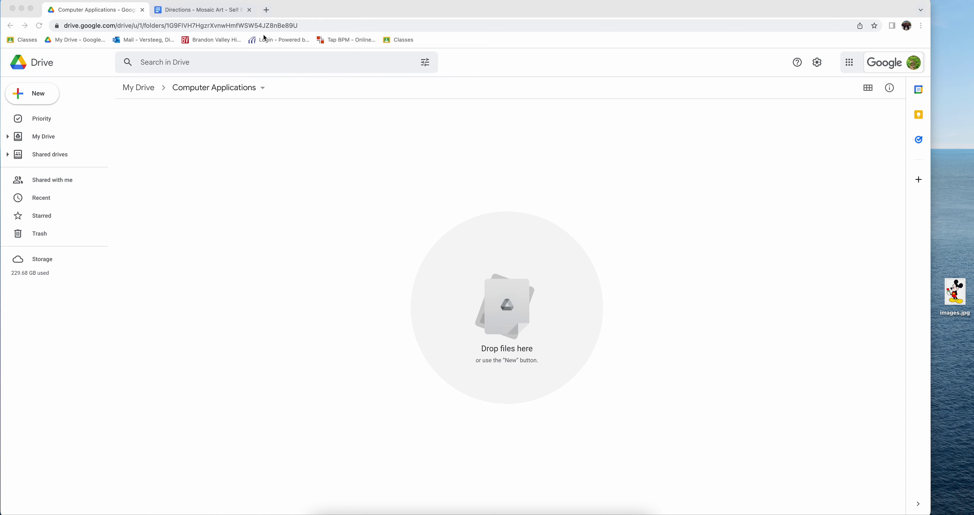
Create a blank Google Drawing from New in the Computer Applications folder, then return to the directions document.
{"action": "left_click", "coordinate": [212, 11]}
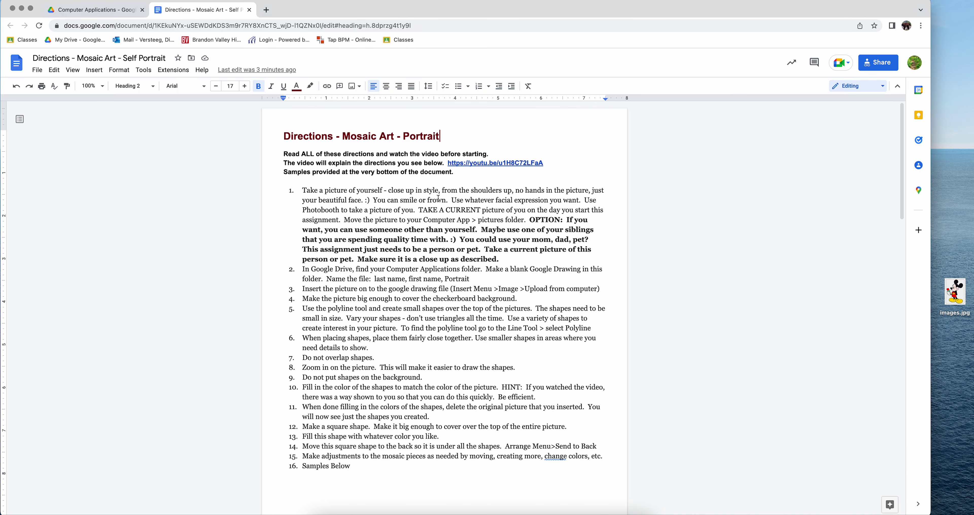
{"action": "left_click", "coordinate": [126, 13]}
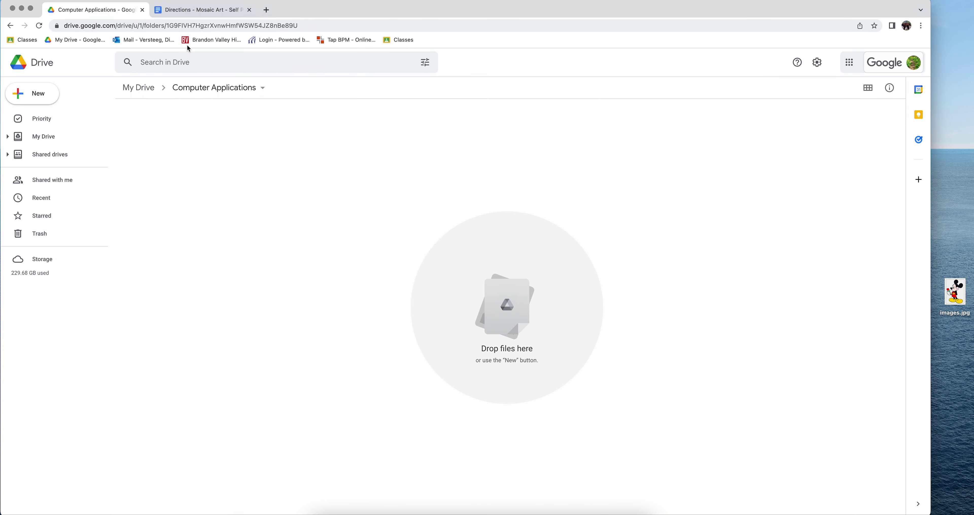
{"action": "left_click", "coordinate": [45, 94]}
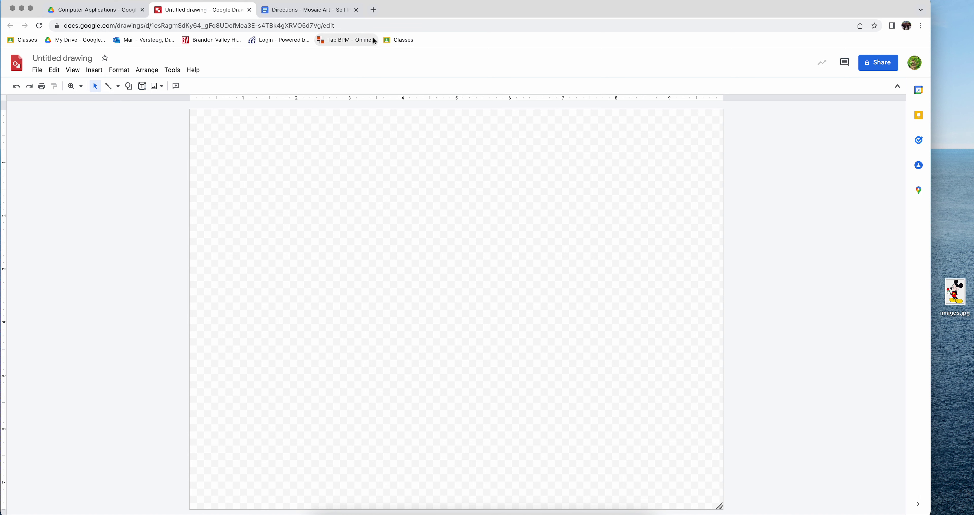
{"action": "left_click", "coordinate": [318, 16]}
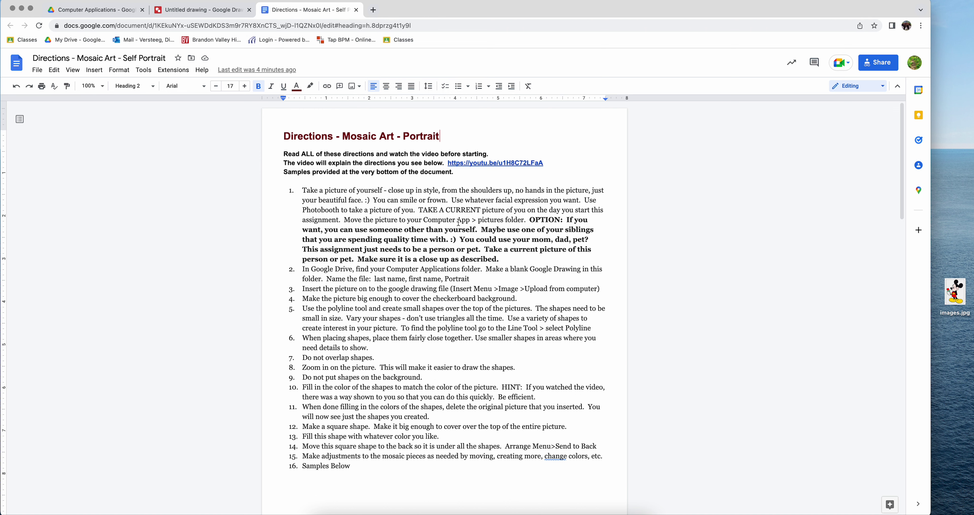
Go back to the blank Untitled drawing after reviewing the mosaic art directions.
{"action": "left_click", "coordinate": [219, 11]}
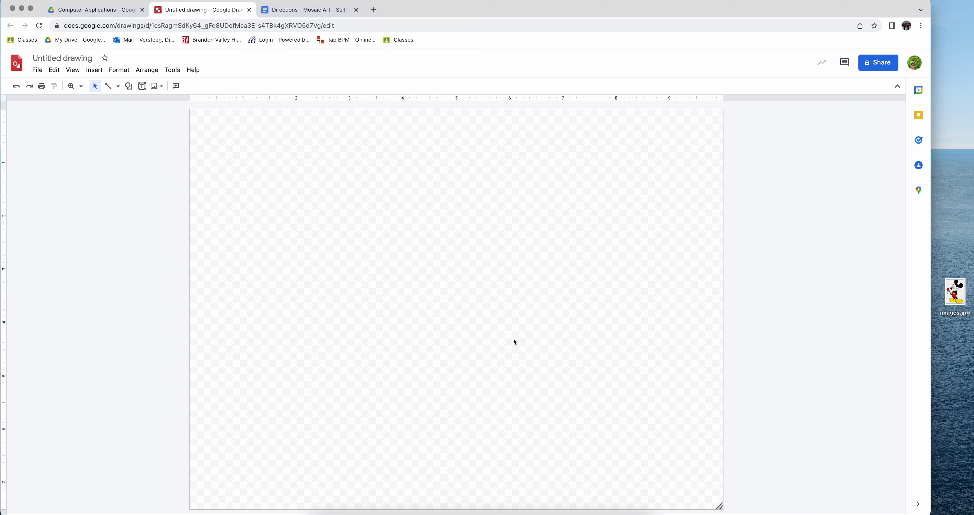
{"action": "left_click", "coordinate": [98, 72]}
Drag images.jpg from the desktop onto the canvas, enlarge it and align it to the page top.
{"action": "mouse_move", "coordinate": [137, 89]}
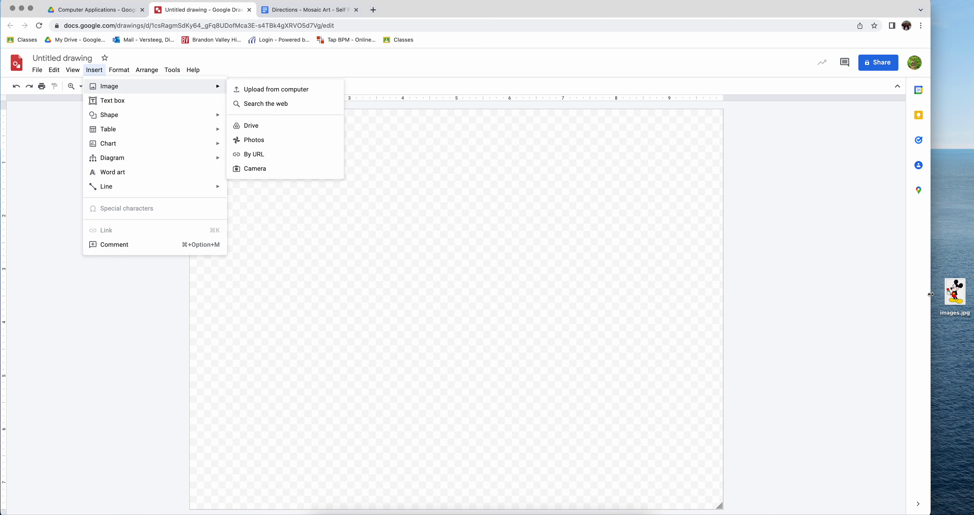
{"action": "left_click_drag", "start_coordinate": [952, 293], "coordinate": [447, 289]}
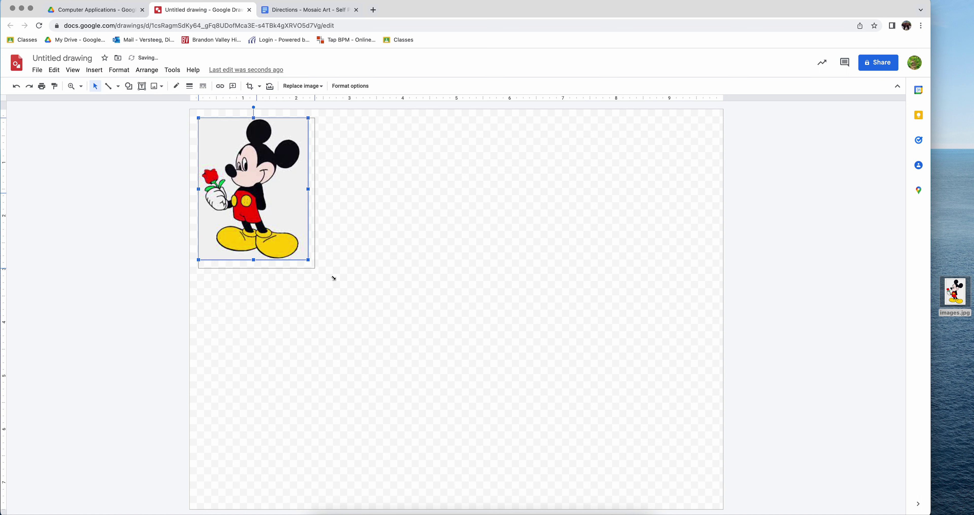
{"action": "left_click_drag", "start_coordinate": [308, 260], "coordinate": [725, 396]}
{"action": "left_click_drag", "start_coordinate": [280, 270], "coordinate": [272, 259]}
Stretch and nudge the Mickey picture until it reaches the page's right and bottom edges.
{"action": "scroll", "coordinate": [667, 301], "scroll_direction": "down", "scroll_amount": 8}
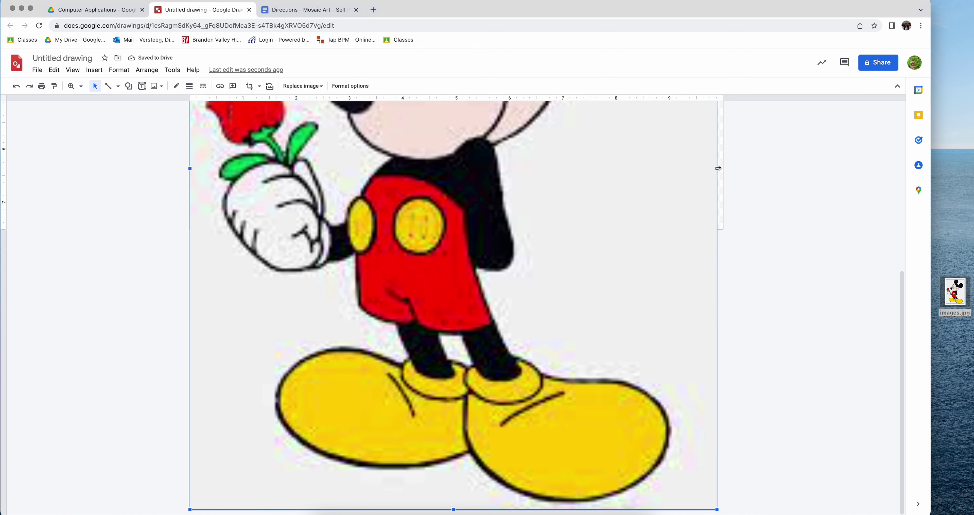
{"action": "left_click_drag", "start_coordinate": [717, 168], "coordinate": [725, 168]}
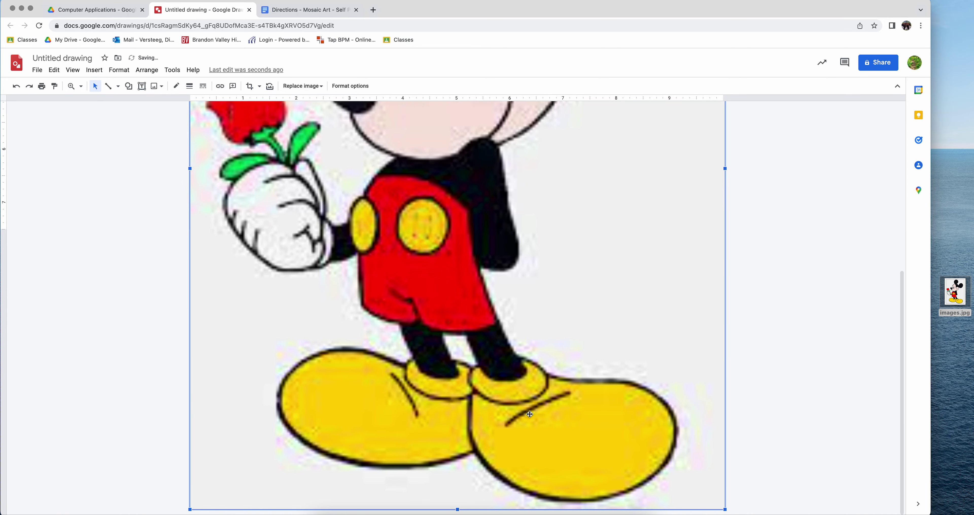
{"action": "left_click_drag", "start_coordinate": [456, 509], "coordinate": [511, 257]}
{"action": "scroll", "coordinate": [510, 256], "scroll_direction": "up", "scroll_amount": 2}
{"action": "scroll", "coordinate": [529, 253], "scroll_direction": "up", "scroll_amount": 1}
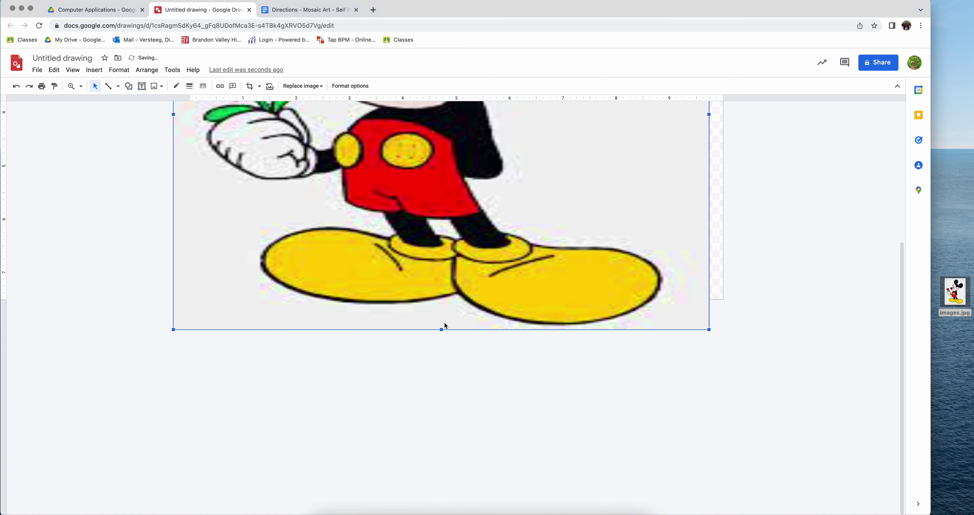
{"action": "left_click_drag", "start_coordinate": [441, 328], "coordinate": [447, 301]}
{"action": "key", "text": "Right"}
{"action": "key", "text": "Right"}
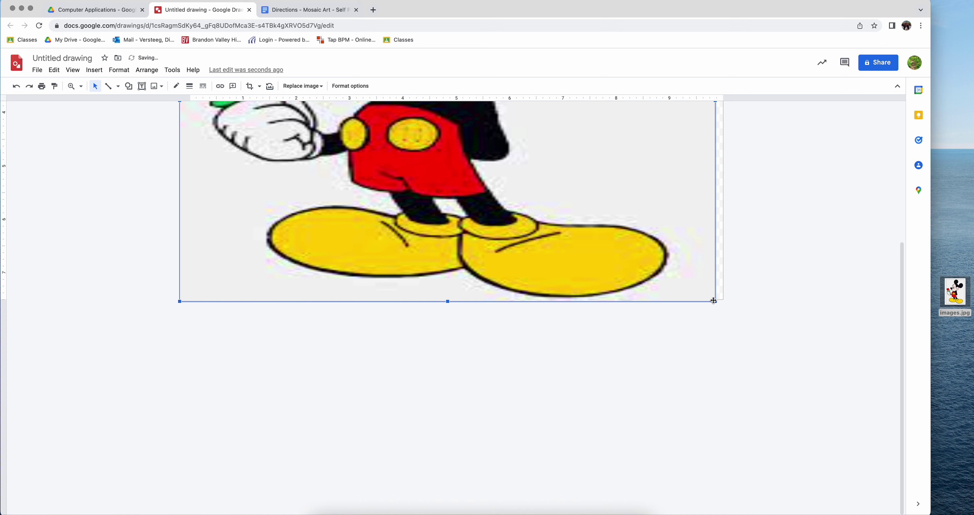
{"action": "left_click_drag", "start_coordinate": [715, 301], "coordinate": [726, 308]}
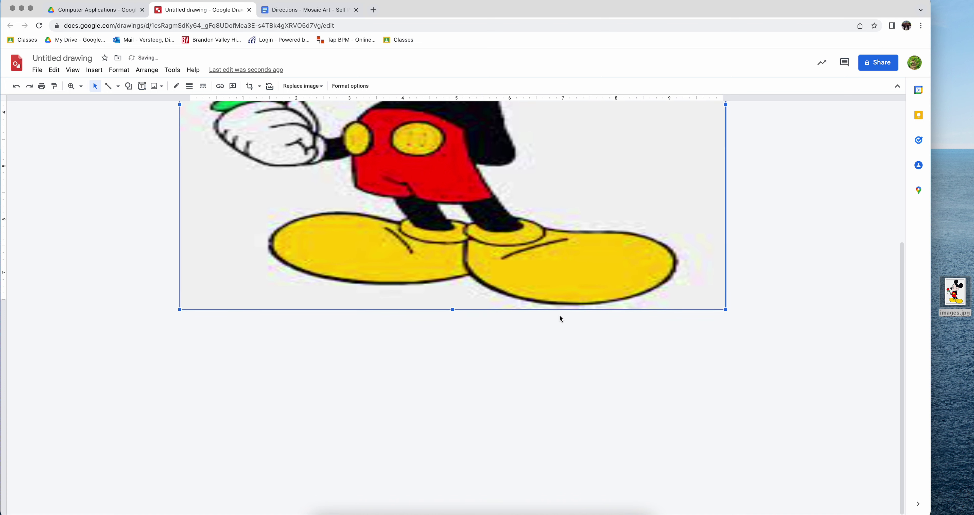
{"action": "scroll", "coordinate": [559, 315], "scroll_direction": "up", "scroll_amount": 5}
{"action": "scroll", "coordinate": [560, 316], "scroll_direction": "down", "scroll_amount": 1}
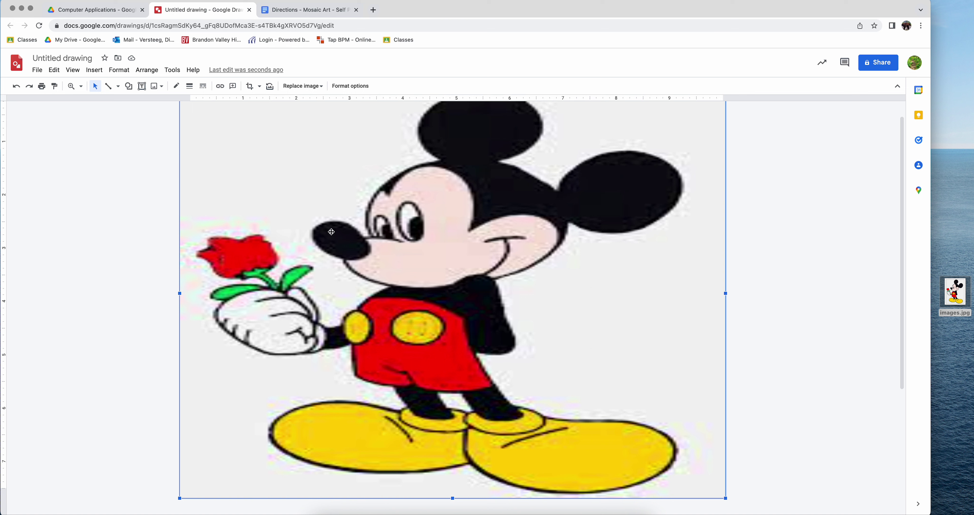
Zoom the view to 200% and scroll up to bring Mickey's ears into view.
{"action": "left_click", "coordinate": [81, 87]}
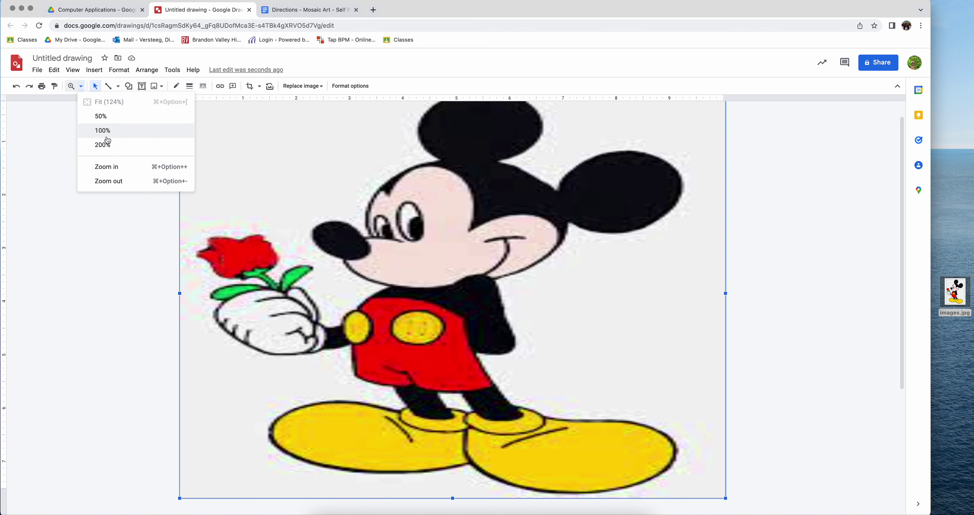
{"action": "left_click", "coordinate": [114, 144]}
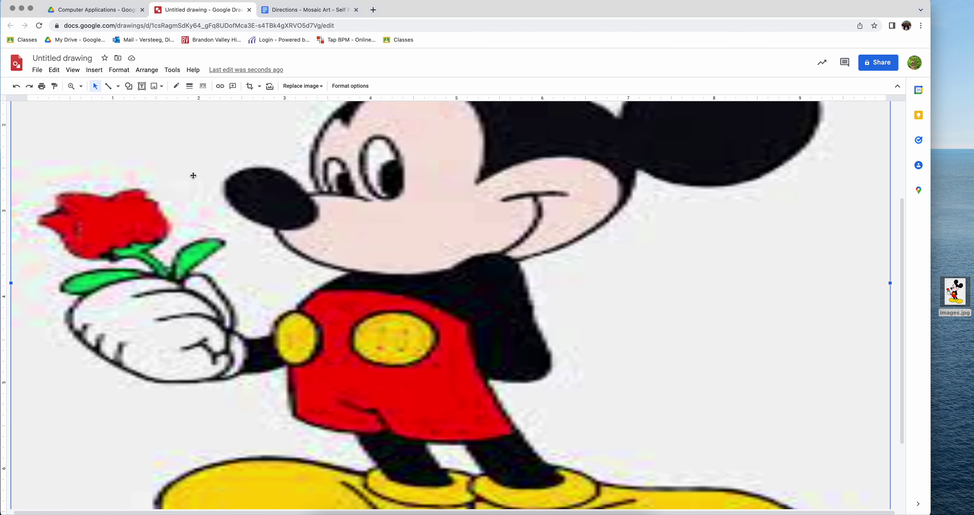
{"action": "scroll", "coordinate": [193, 175], "scroll_direction": "up", "scroll_amount": 5}
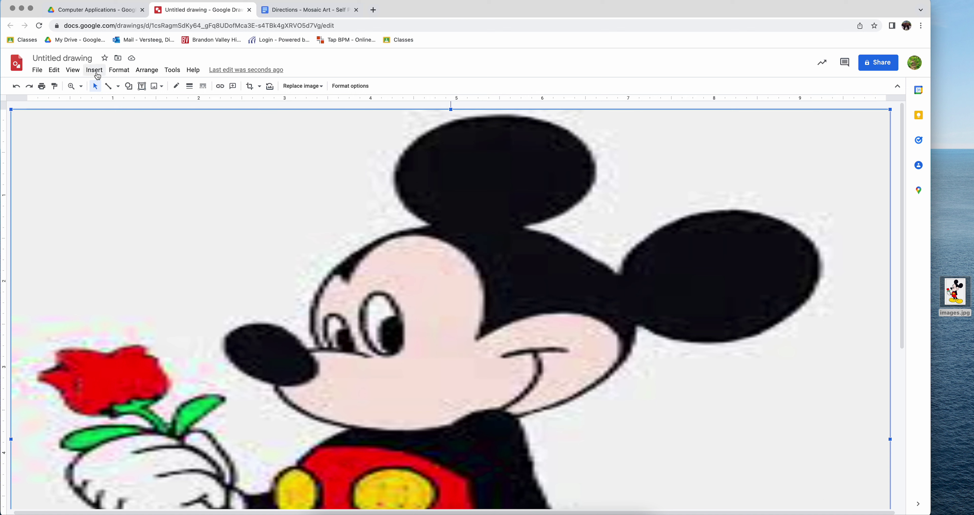
{"action": "left_click", "coordinate": [118, 87]}
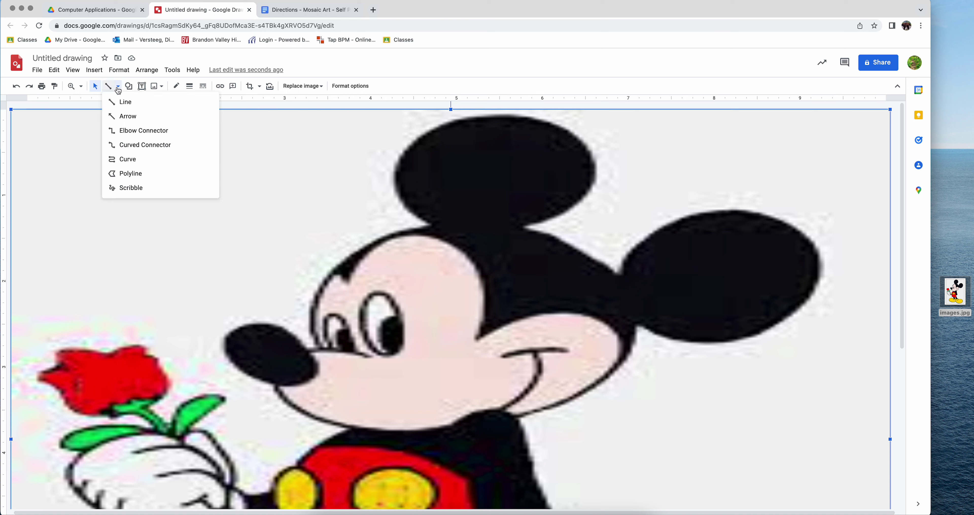
With the Polyline tool, trace a triangular piece and a six-corner piece along the ear's top edge.
{"action": "left_click", "coordinate": [138, 177]}
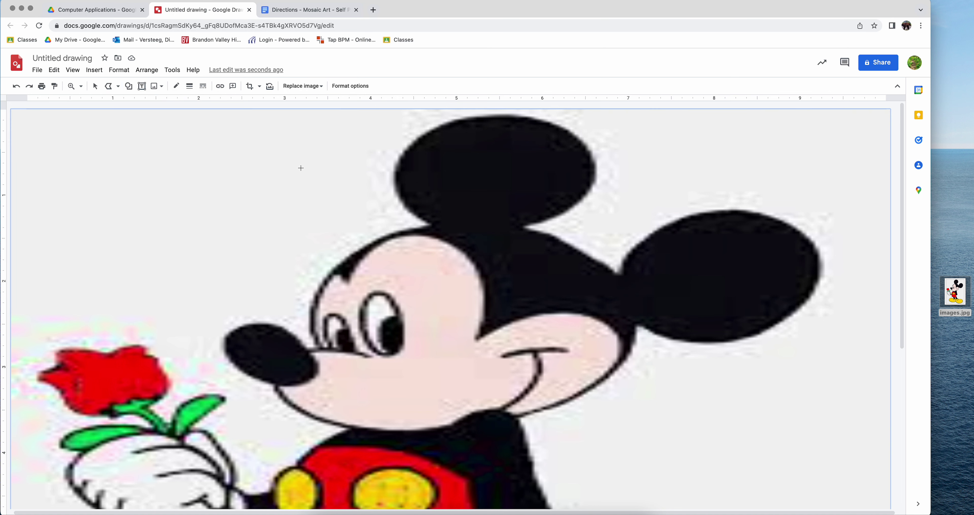
{"action": "left_click", "coordinate": [447, 127]}
{"action": "left_click", "coordinate": [474, 119]}
{"action": "left_click", "coordinate": [474, 154]}
{"action": "left_click", "coordinate": [446, 126]}
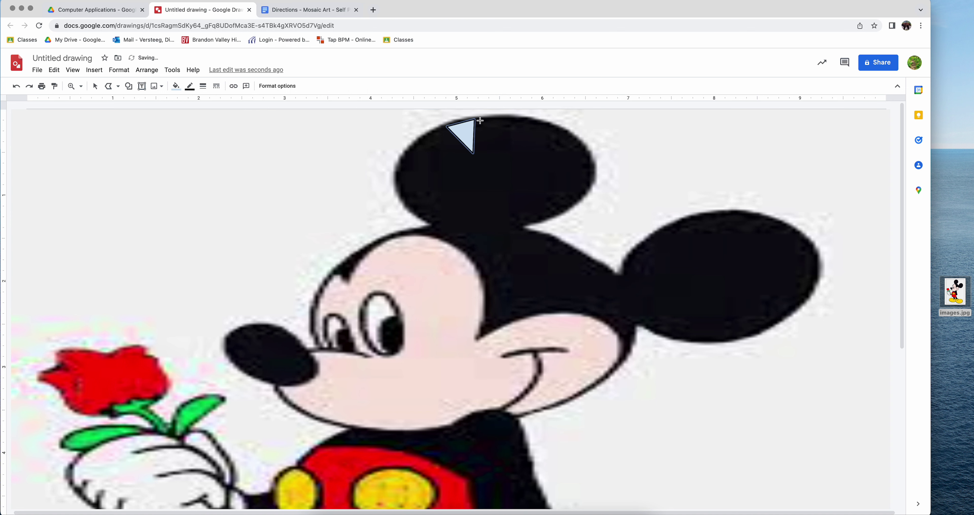
{"action": "left_click", "coordinate": [478, 120]}
{"action": "left_click", "coordinate": [515, 118]}
{"action": "left_click", "coordinate": [537, 122]}
{"action": "left_click", "coordinate": [509, 135]}
{"action": "left_click", "coordinate": [501, 129]}
{"action": "left_click", "coordinate": [494, 135]}
{"action": "left_click", "coordinate": [478, 120]}
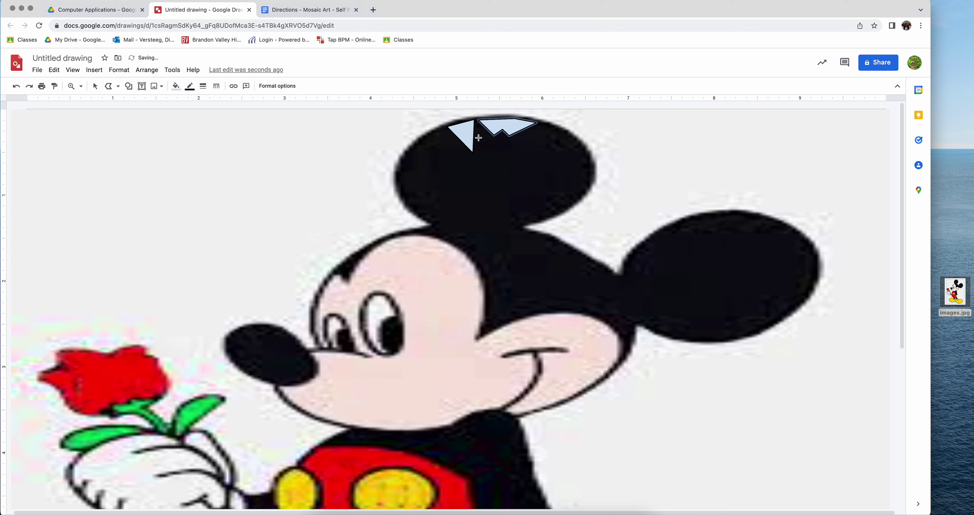
Trace a narrow third piece beside the first and a fourth piece at the ear's top right.
{"action": "left_click", "coordinate": [476, 124]}
{"action": "left_click", "coordinate": [471, 180]}
{"action": "left_click", "coordinate": [488, 135]}
{"action": "left_click", "coordinate": [476, 125]}
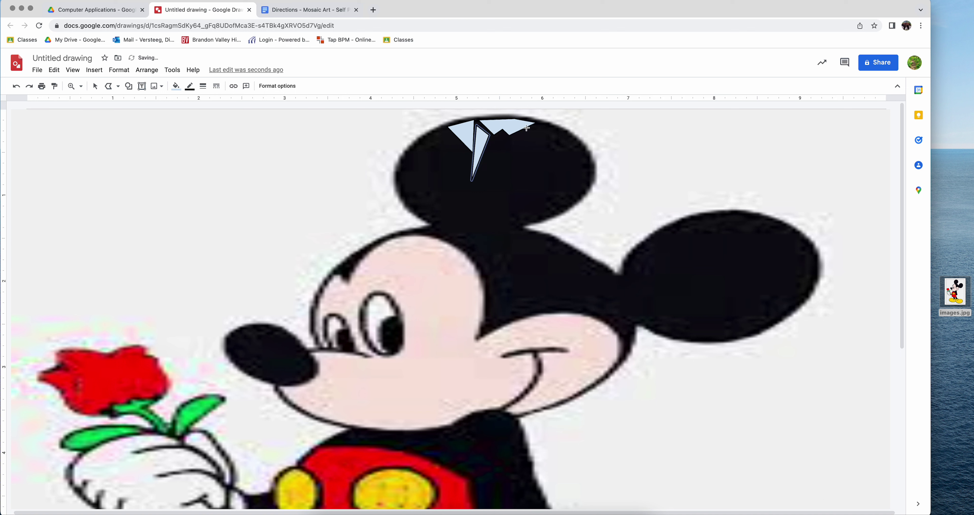
{"action": "left_click", "coordinate": [540, 123]}
{"action": "left_click", "coordinate": [579, 141]}
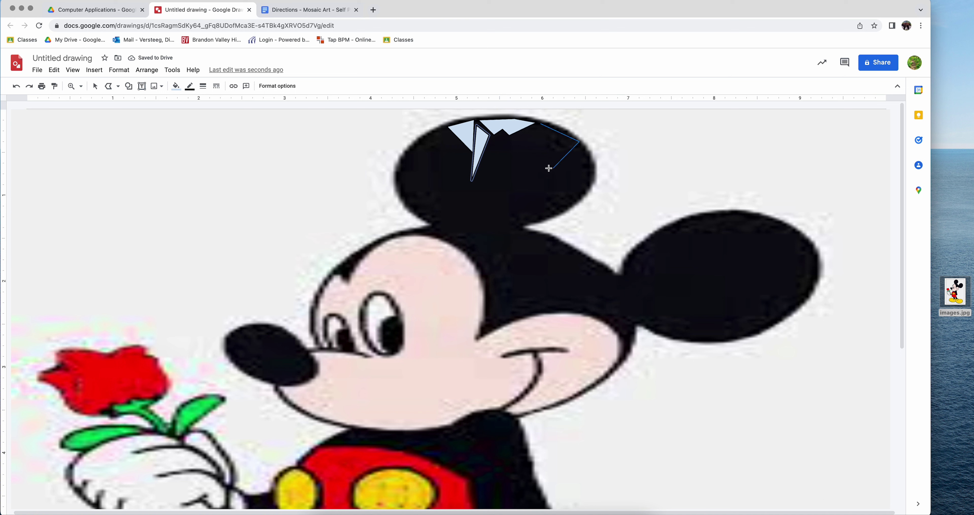
{"action": "left_click", "coordinate": [488, 160]}
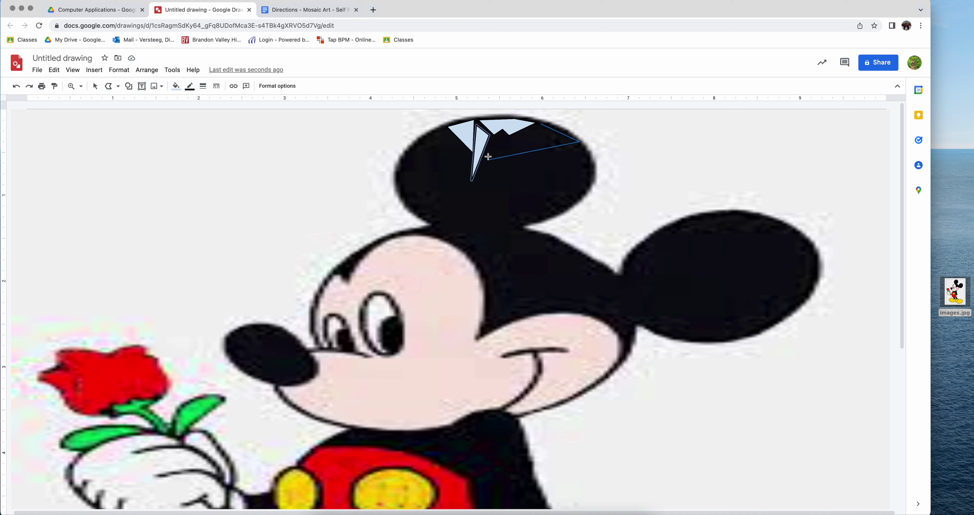
{"action": "left_click", "coordinate": [494, 138]}
{"action": "left_click", "coordinate": [503, 132]}
{"action": "left_click", "coordinate": [507, 137]}
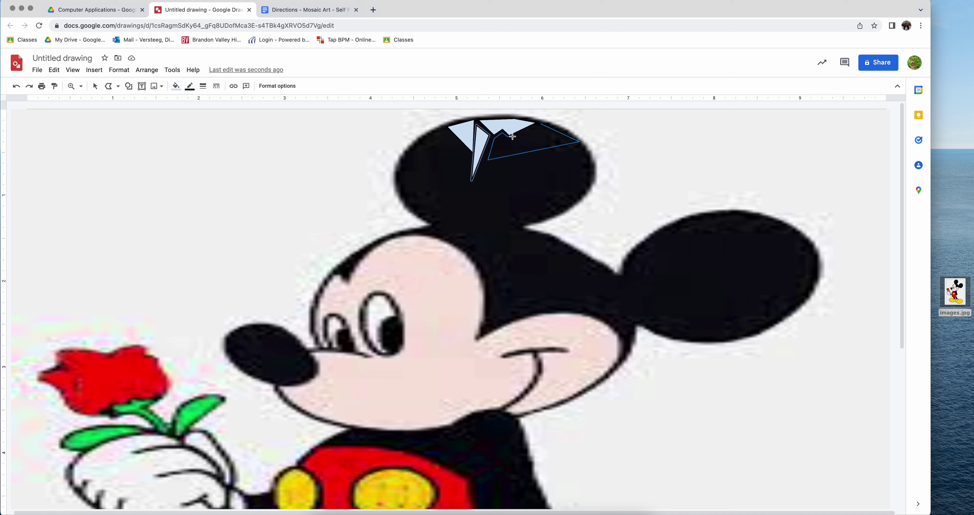
{"action": "left_click", "coordinate": [540, 125]}
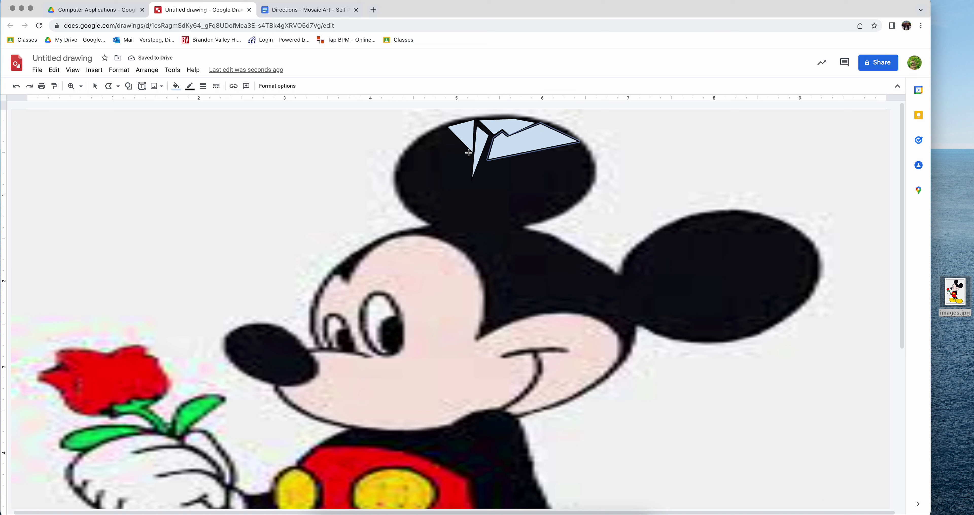
Trace a closed piece on the ear's left side and a triangle below the top pieces.
{"action": "left_click", "coordinate": [444, 129]}
{"action": "left_click", "coordinate": [409, 150]}
{"action": "left_click", "coordinate": [470, 179]}
{"action": "left_click", "coordinate": [472, 153]}
{"action": "left_click", "coordinate": [447, 129]}
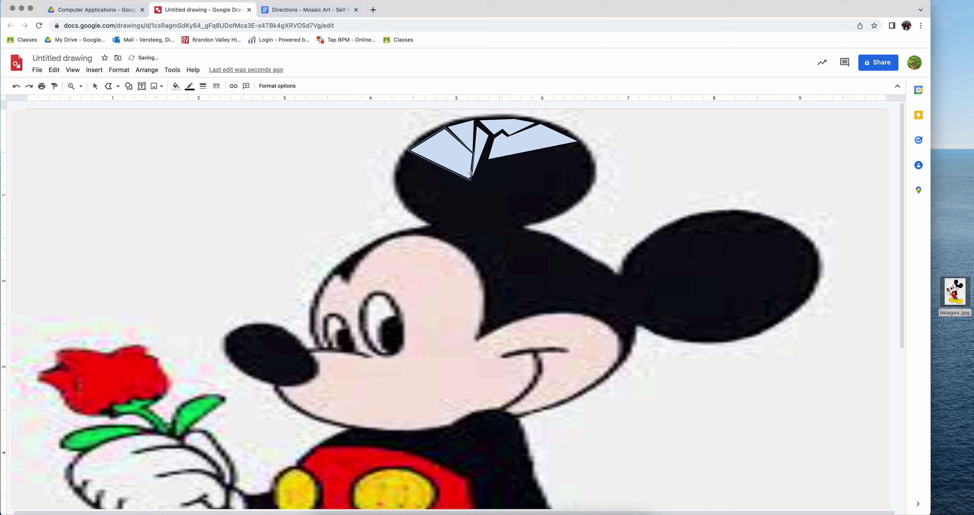
{"action": "left_click", "coordinate": [483, 163]}
{"action": "left_click", "coordinate": [546, 152]}
{"action": "left_click", "coordinate": [484, 163]}
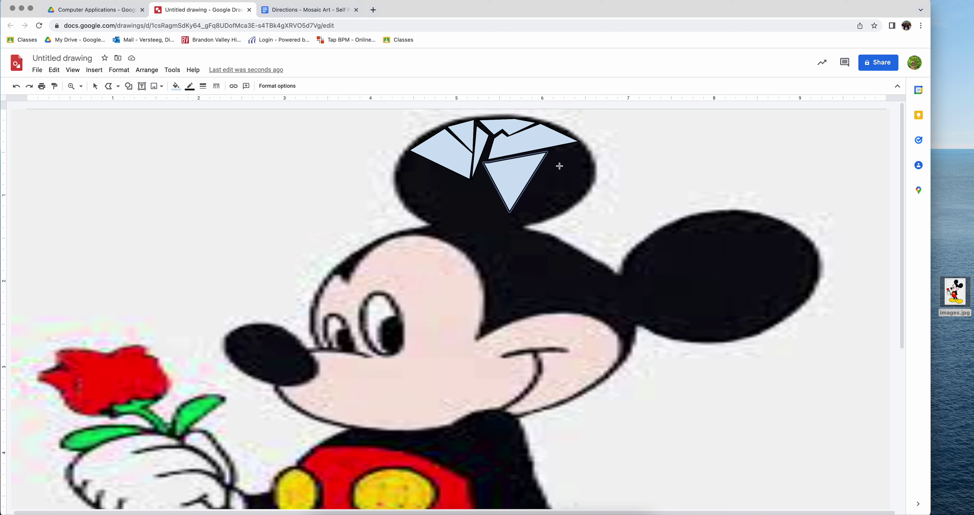
Trace a piece along the ear's right edge and another on its lower middle.
{"action": "left_click", "coordinate": [550, 152]}
{"action": "left_click", "coordinate": [580, 145]}
{"action": "left_click", "coordinate": [592, 169]}
{"action": "left_click", "coordinate": [576, 200]}
{"action": "left_click", "coordinate": [521, 222]}
{"action": "left_click", "coordinate": [549, 152]}
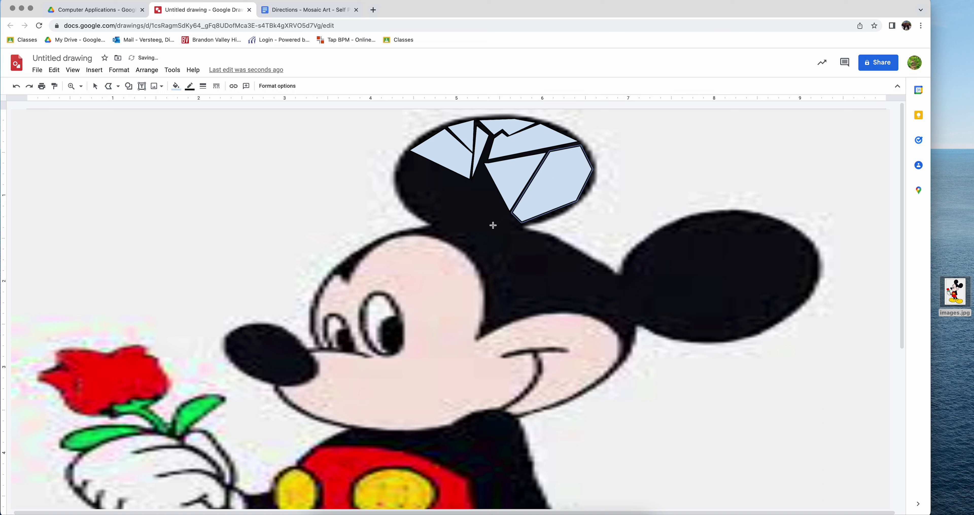
{"action": "left_click", "coordinate": [483, 171]}
{"action": "left_click", "coordinate": [515, 226]}
{"action": "left_click", "coordinate": [483, 235]}
{"action": "left_click", "coordinate": [491, 215]}
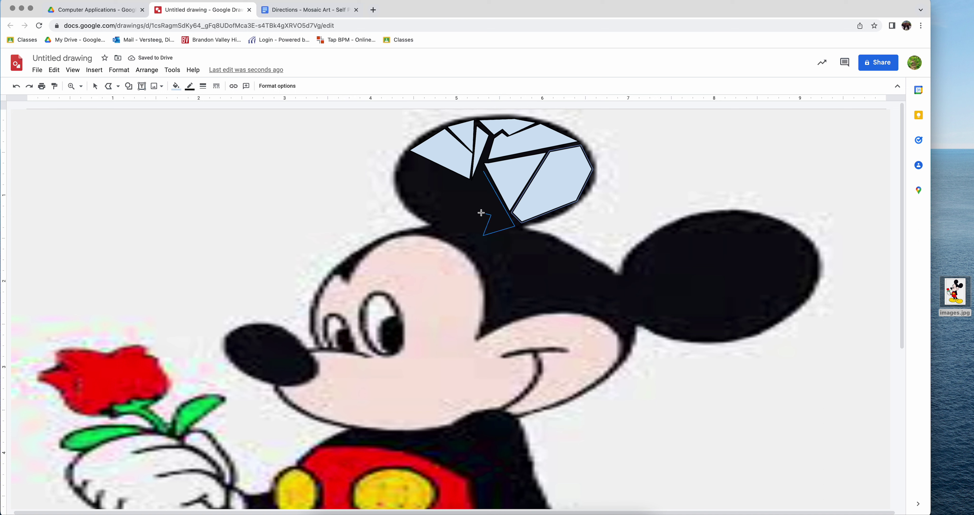
{"action": "left_click", "coordinate": [450, 195]}
{"action": "left_click", "coordinate": [483, 172]}
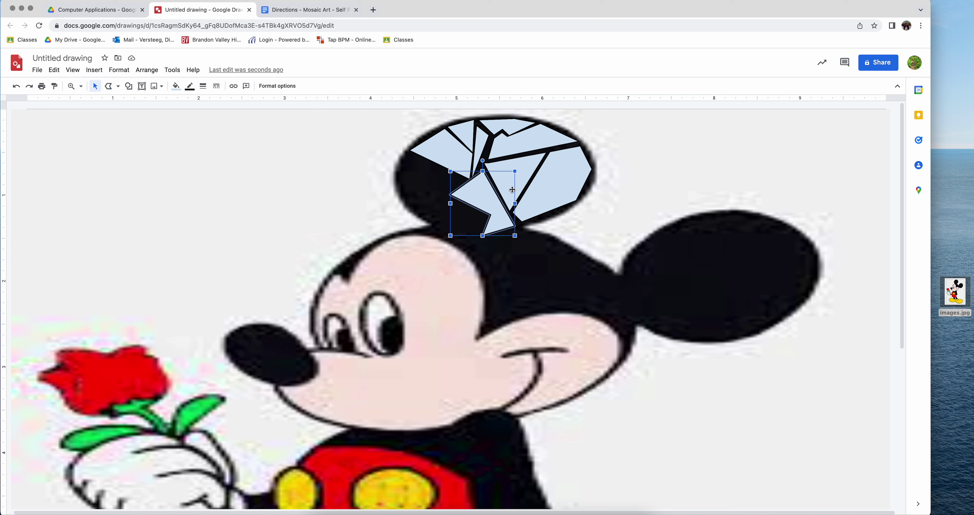
{"action": "left_click", "coordinate": [521, 178]}
{"action": "left_click", "coordinate": [554, 180]}
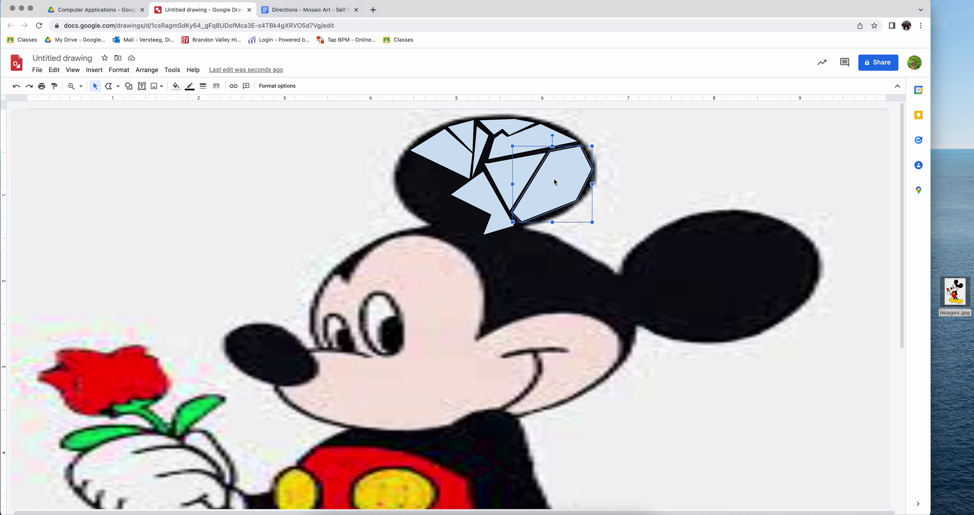
{"action": "left_click", "coordinate": [440, 156]}
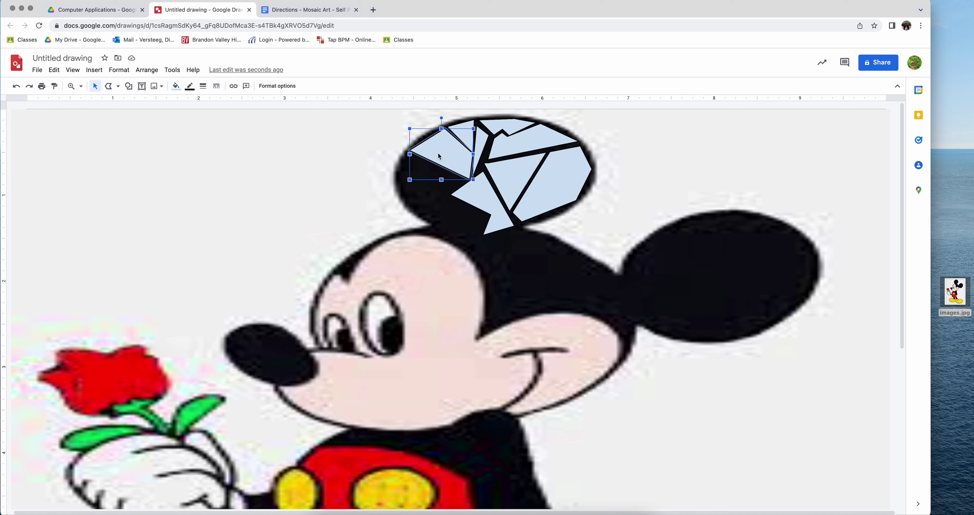
Fill the thin top ear piece and the narrow vertical piece below it with black.
{"action": "left_click", "coordinate": [498, 124]}
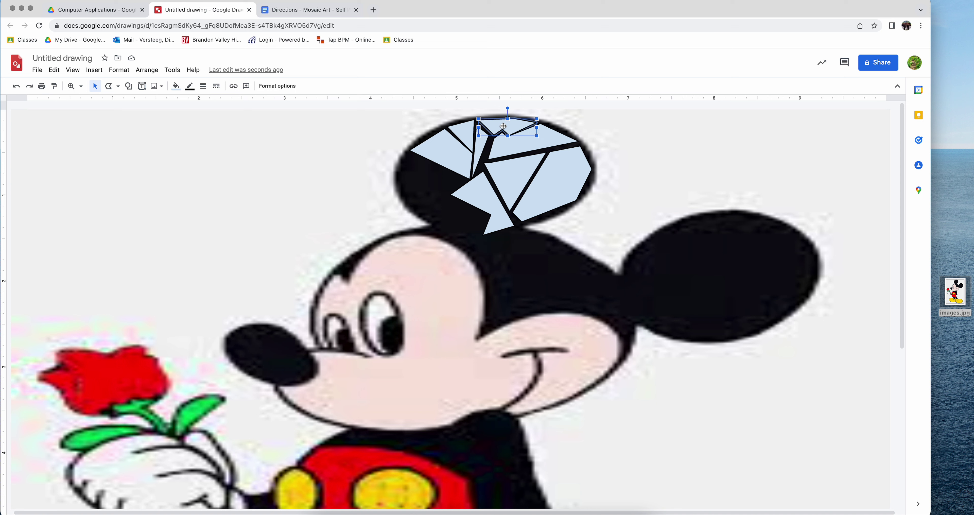
{"action": "left_click", "coordinate": [181, 87]}
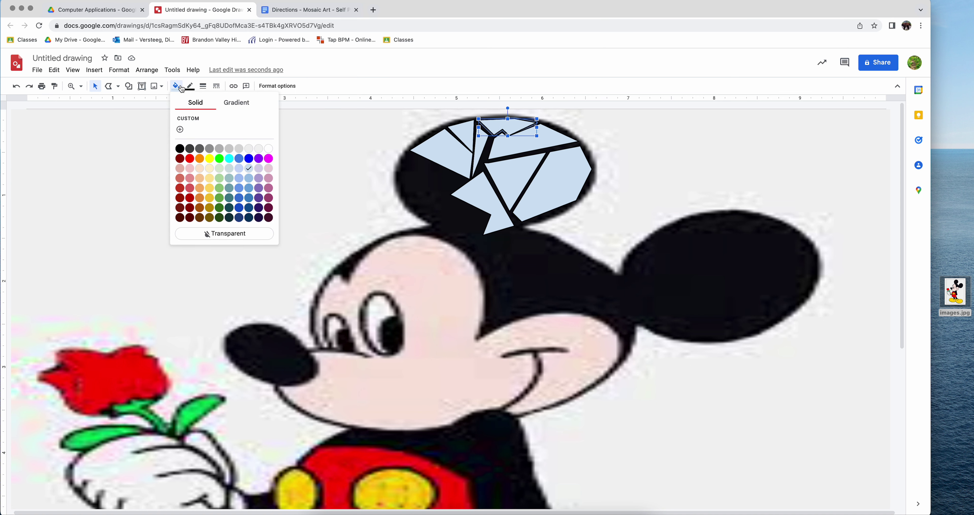
{"action": "left_click", "coordinate": [180, 148]}
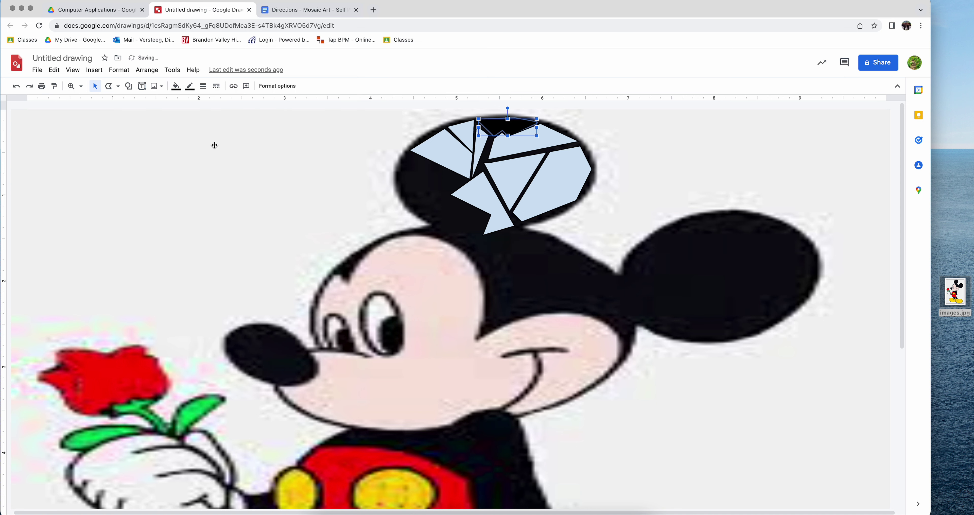
{"action": "left_click", "coordinate": [478, 140]}
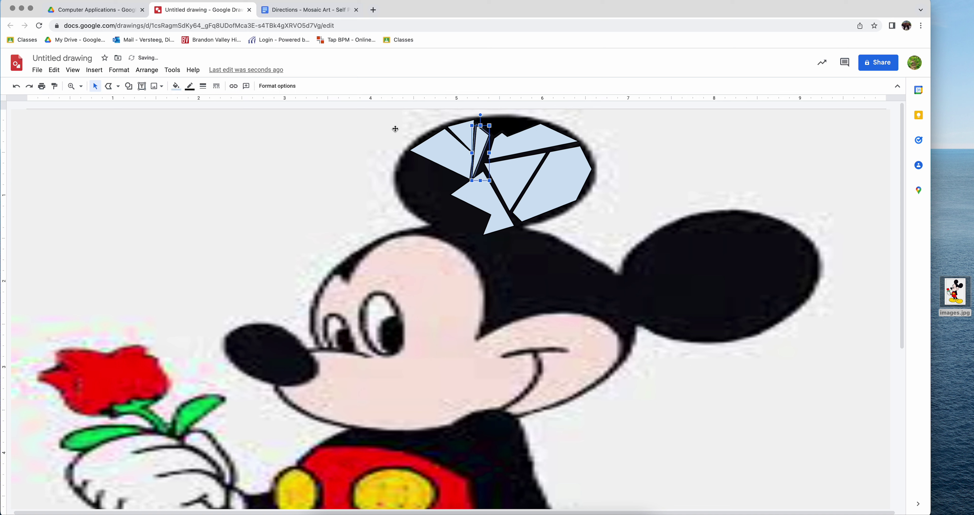
{"action": "left_click", "coordinate": [184, 88]}
{"action": "left_click", "coordinate": [182, 150]}
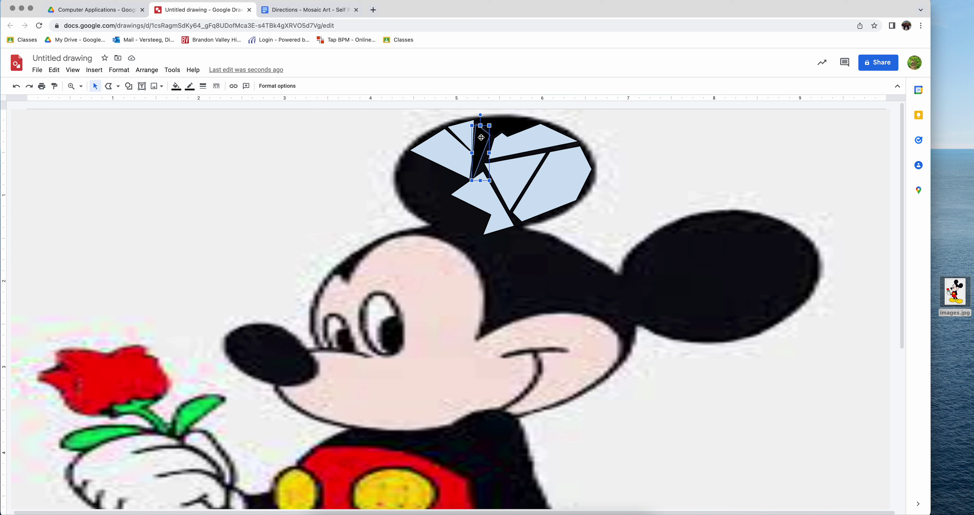
Use Paint format to copy the thin piece's black fill onto a light-blue triangle.
{"action": "left_click", "coordinate": [511, 177]}
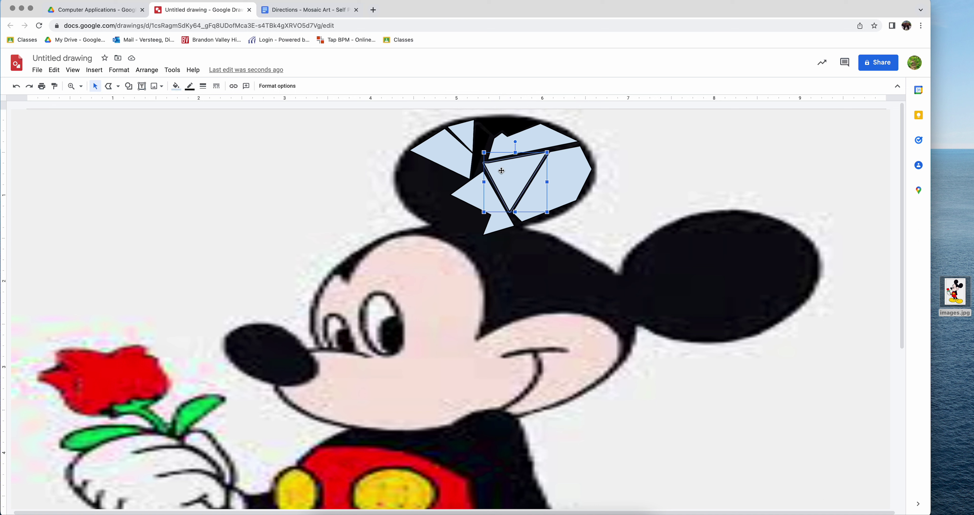
{"action": "left_click", "coordinate": [485, 137]}
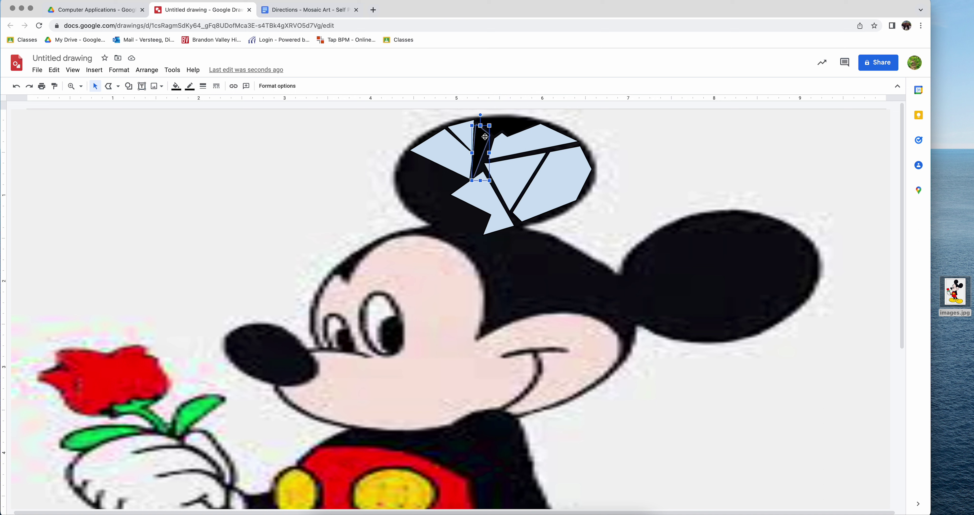
{"action": "left_click", "coordinate": [54, 87]}
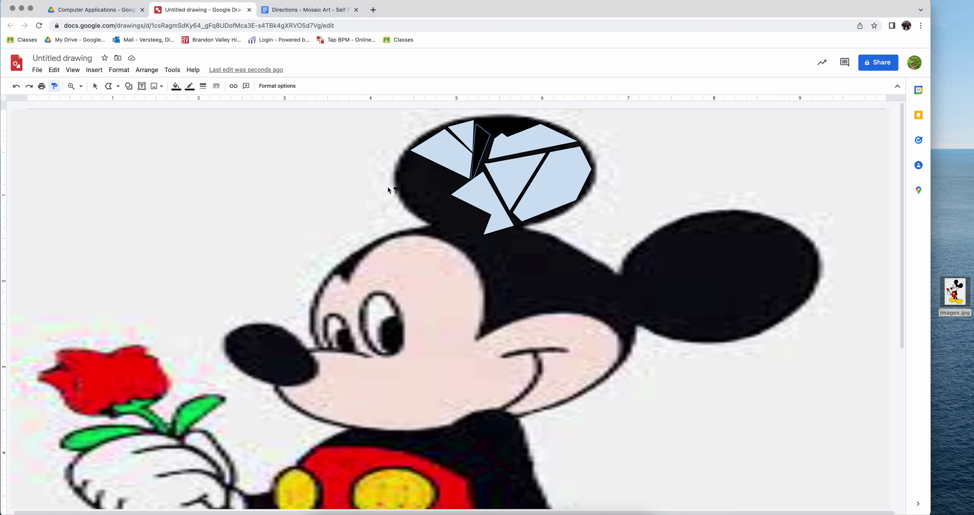
{"action": "left_click", "coordinate": [468, 139]}
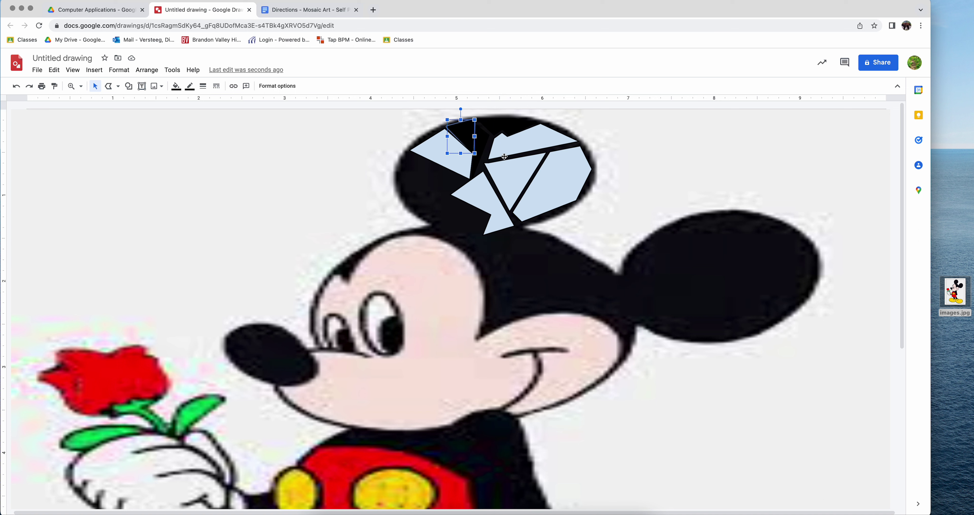
{"action": "key", "text": "super+z"}
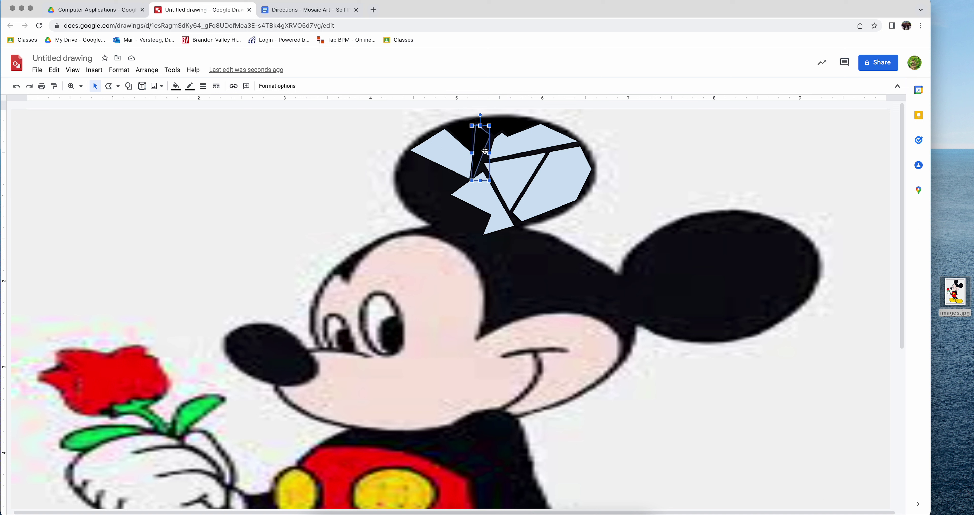
{"action": "key", "text": "super+shift+z"}
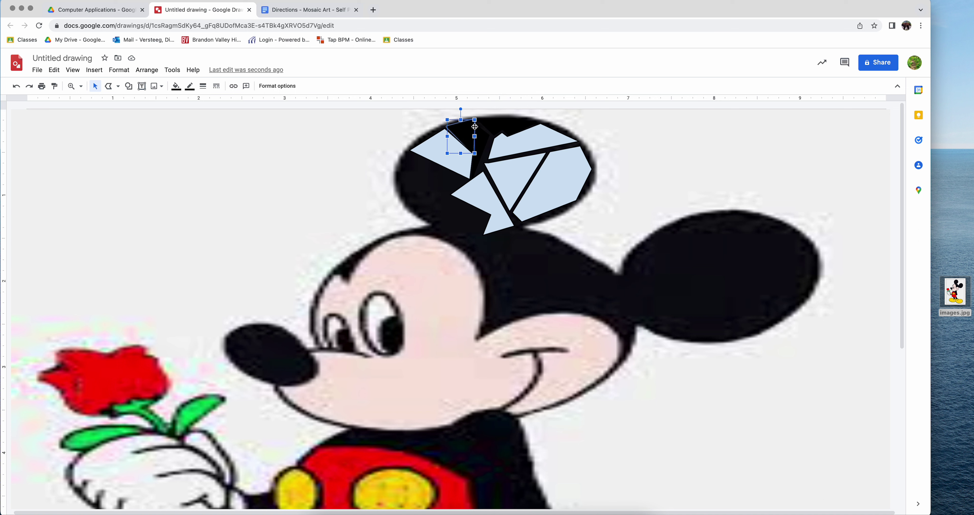
Paint the left, lower, middle, right and top ear pieces black, then select several pieces.
{"action": "left_click", "coordinate": [54, 86]}
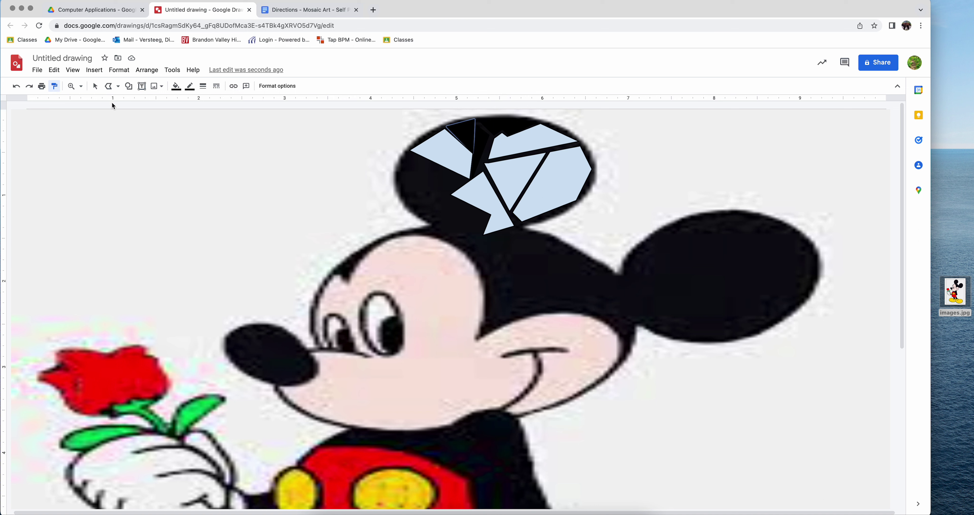
{"action": "left_click", "coordinate": [446, 157]}
{"action": "left_click", "coordinate": [485, 199]}
{"action": "left_click", "coordinate": [510, 182]}
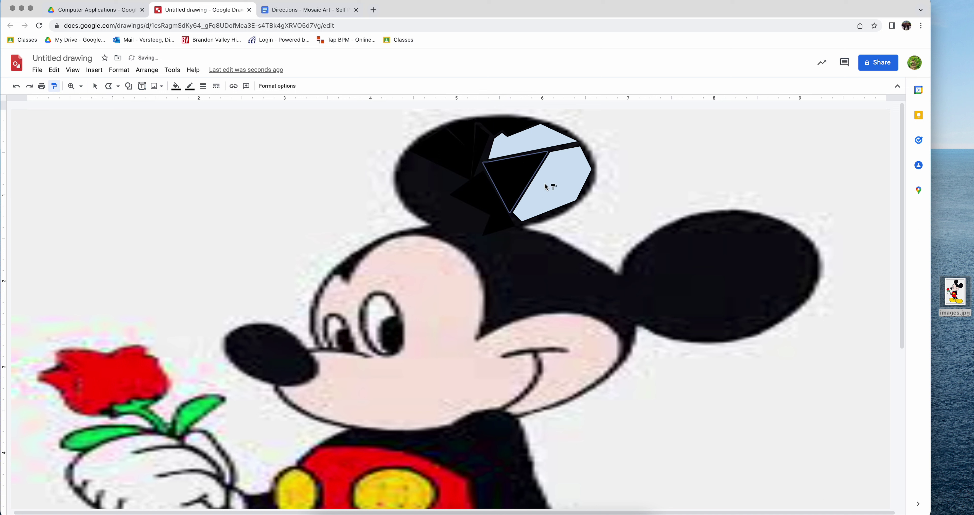
{"action": "left_click", "coordinate": [558, 185]}
{"action": "left_click", "coordinate": [542, 144]}
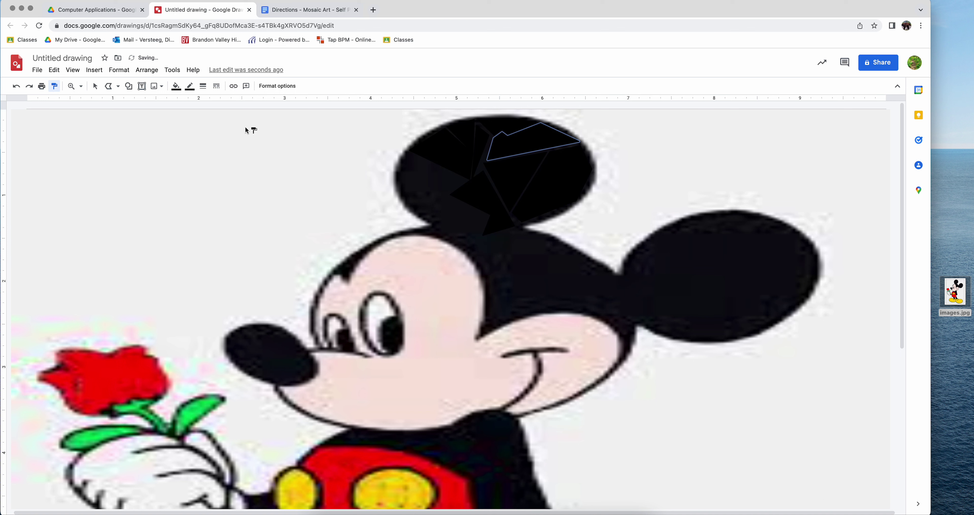
{"action": "left_click", "coordinate": [58, 89]}
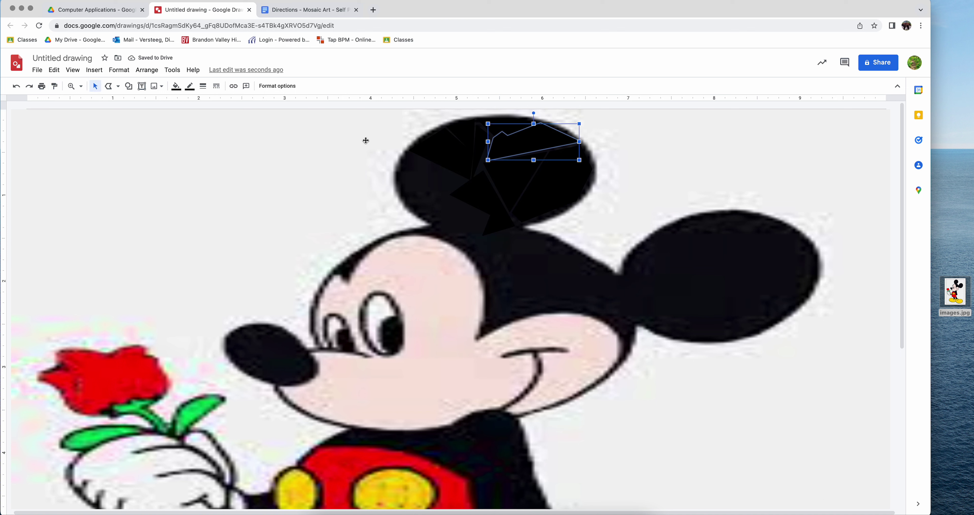
{"action": "left_click_drag", "start_coordinate": [519, 184], "coordinate": [565, 180]}
{"action": "left_click", "coordinate": [479, 174]}
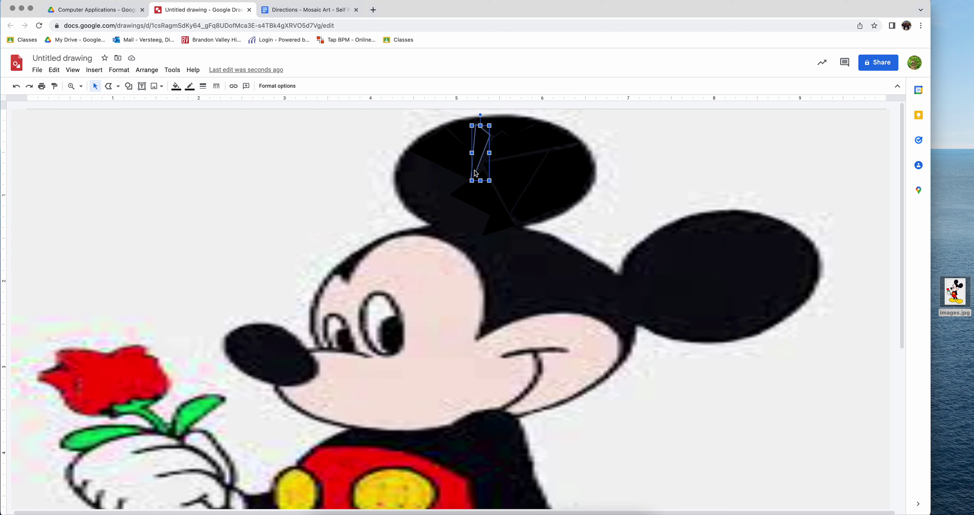
{"action": "left_click", "coordinate": [438, 161]}
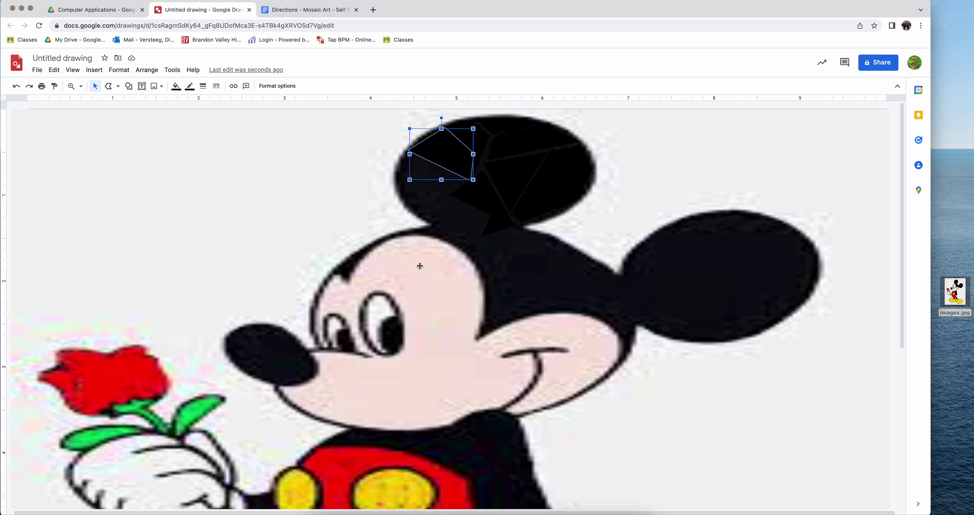
Zoom out to 100% and delete the Mickey reference image from the canvas.
{"action": "left_click", "coordinate": [76, 87]}
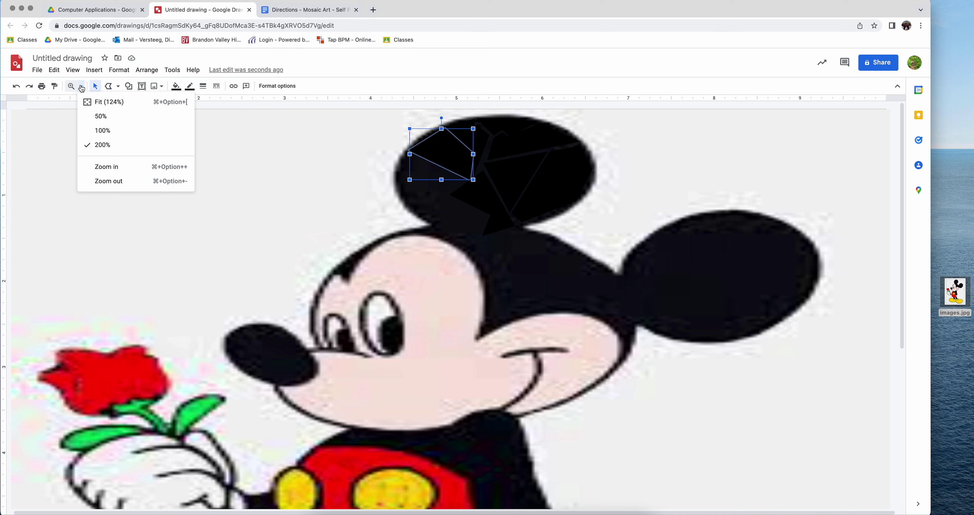
{"action": "left_click", "coordinate": [105, 130]}
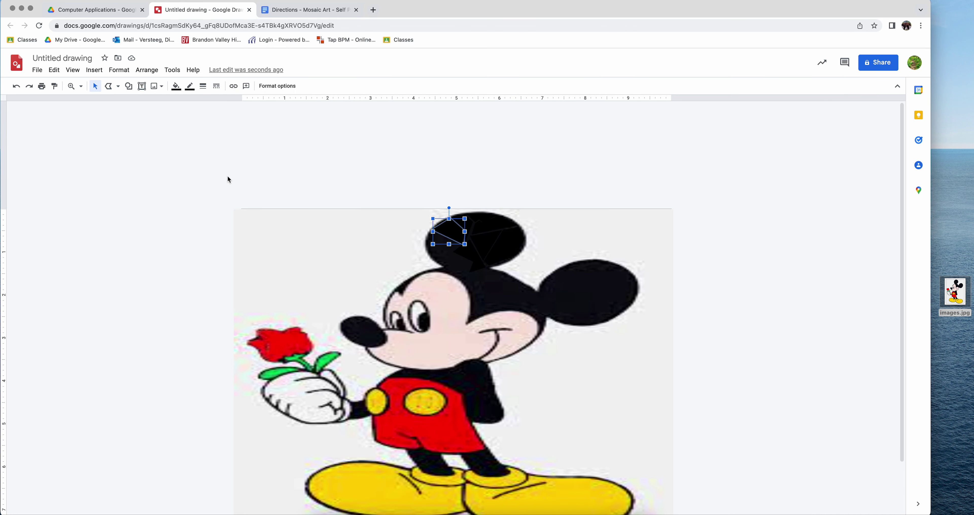
{"action": "scroll", "coordinate": [227, 176], "scroll_direction": "down", "scroll_amount": 3}
{"action": "scroll", "coordinate": [228, 175], "scroll_direction": "down", "scroll_amount": 1}
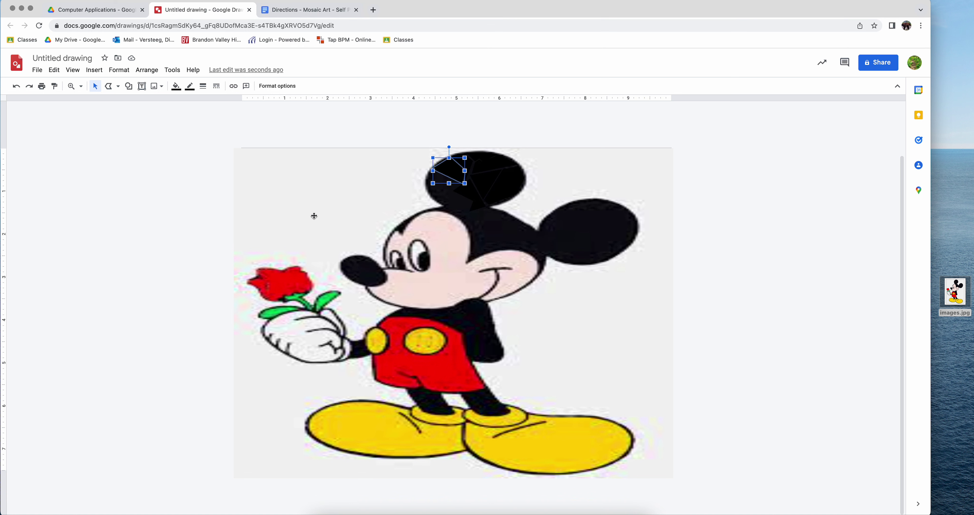
{"action": "left_click", "coordinate": [307, 208]}
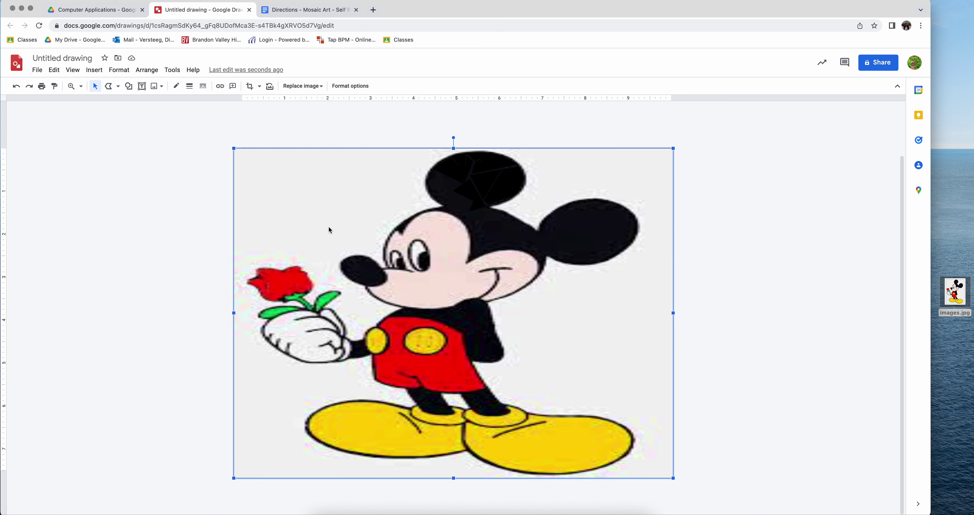
{"action": "key", "text": "Delete"}
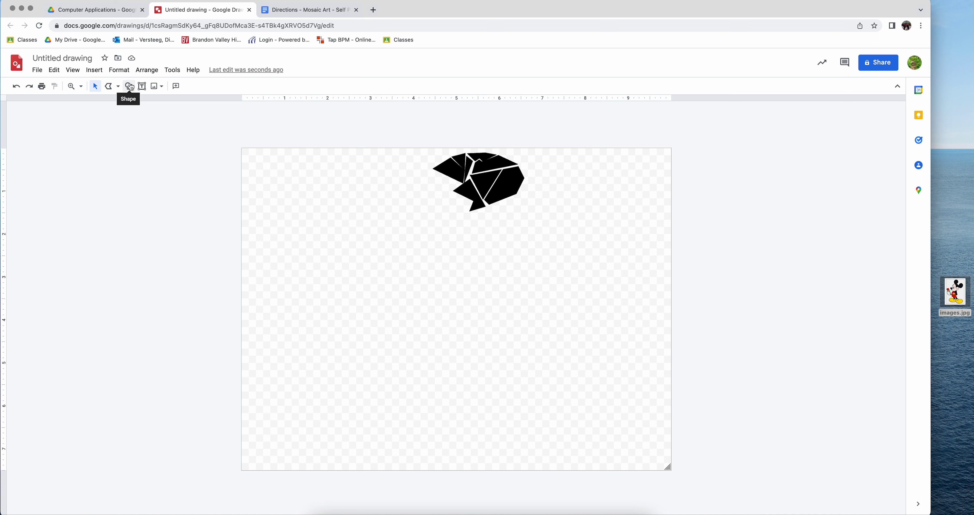
Draw a Rectangle shape stretching from the canvas's top-left to its bottom-right corner.
{"action": "left_click", "coordinate": [131, 86]}
{"action": "mouse_move", "coordinate": [194, 107]}
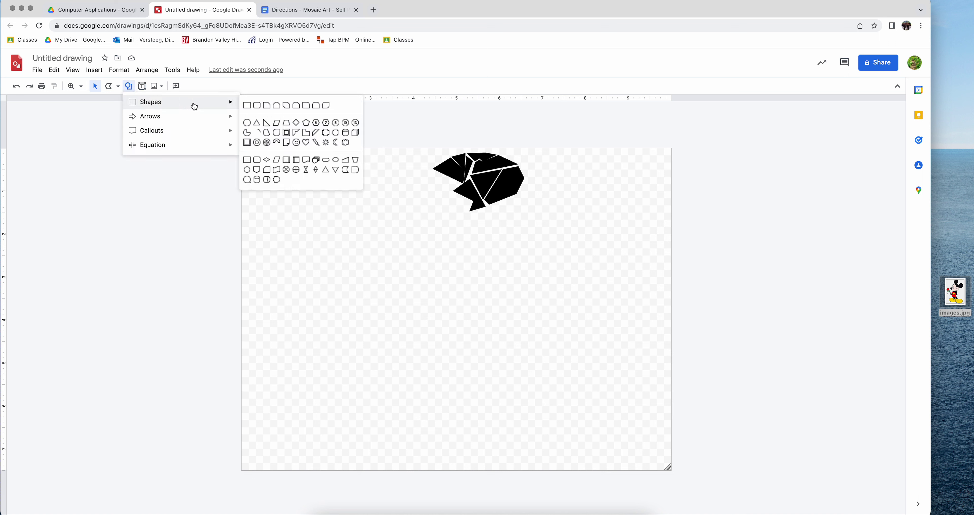
{"action": "left_click", "coordinate": [248, 106]}
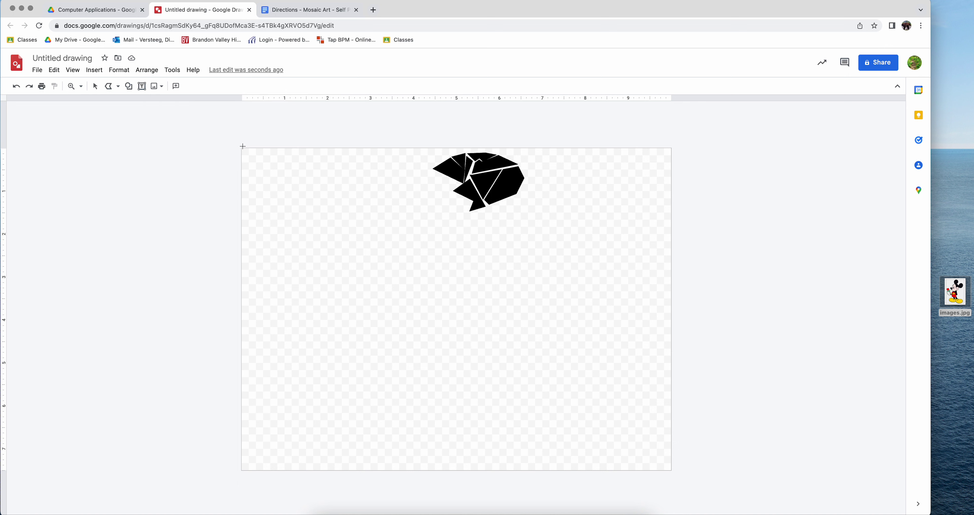
{"action": "left_click_drag", "start_coordinate": [240, 143], "coordinate": [676, 474]}
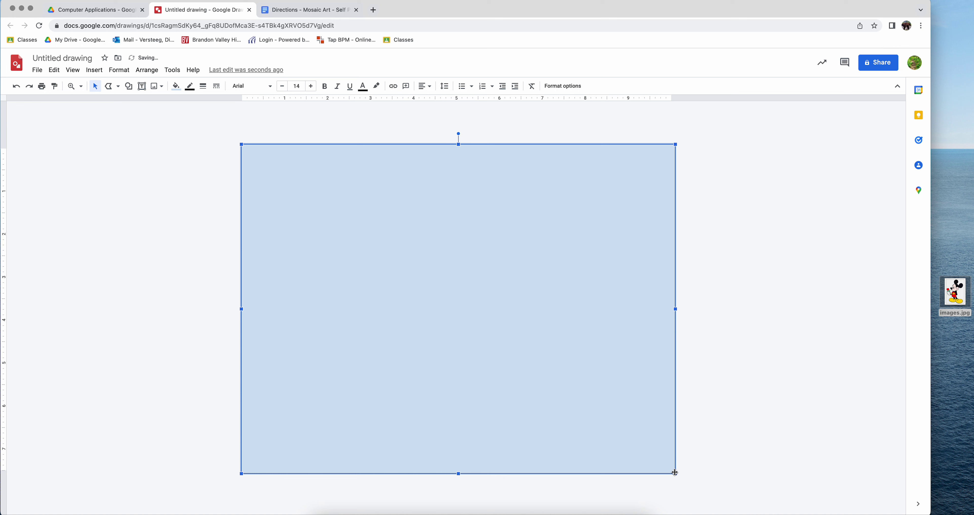
{"action": "left_click", "coordinate": [176, 86]}
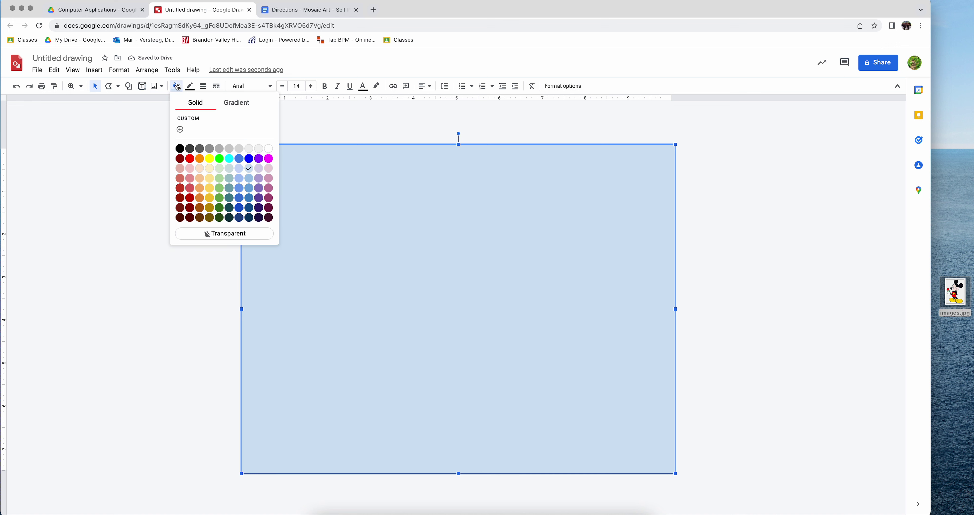
Fill the full-page rectangle orange and send it to the back behind the black ear tiles.
{"action": "left_click", "coordinate": [200, 159]}
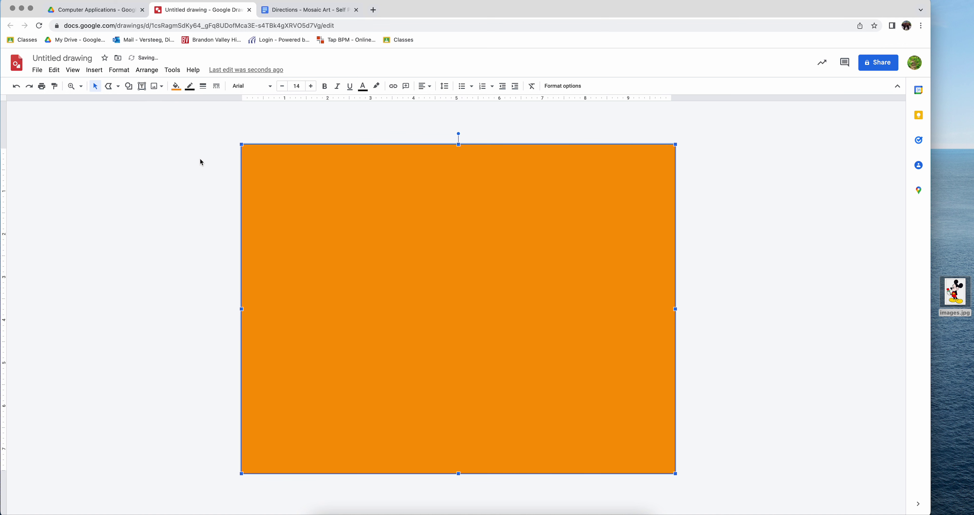
{"action": "left_click", "coordinate": [147, 71]}
{"action": "mouse_move", "coordinate": [162, 89]}
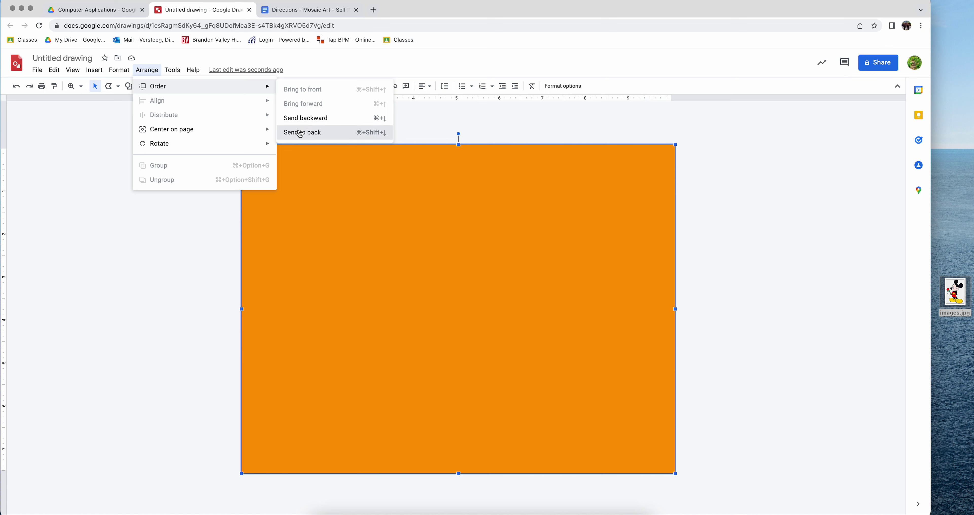
{"action": "left_click", "coordinate": [300, 133]}
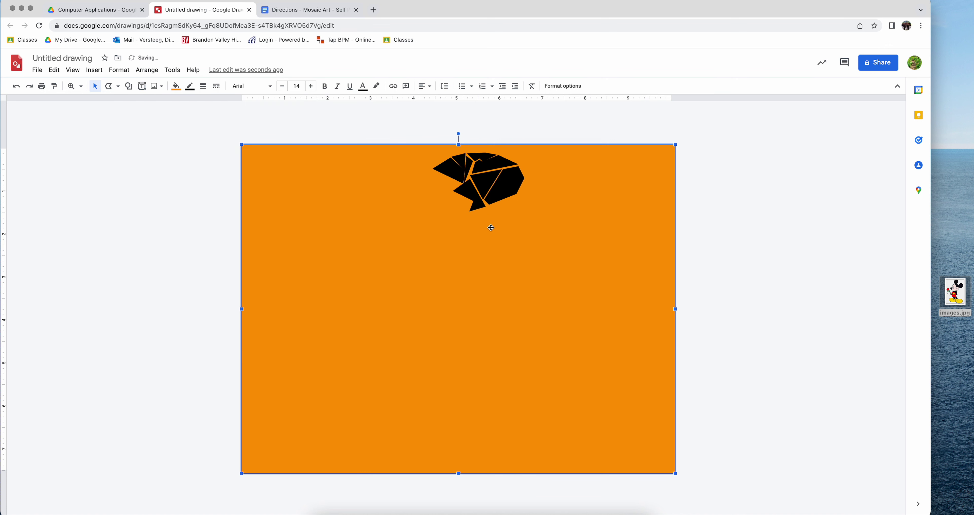